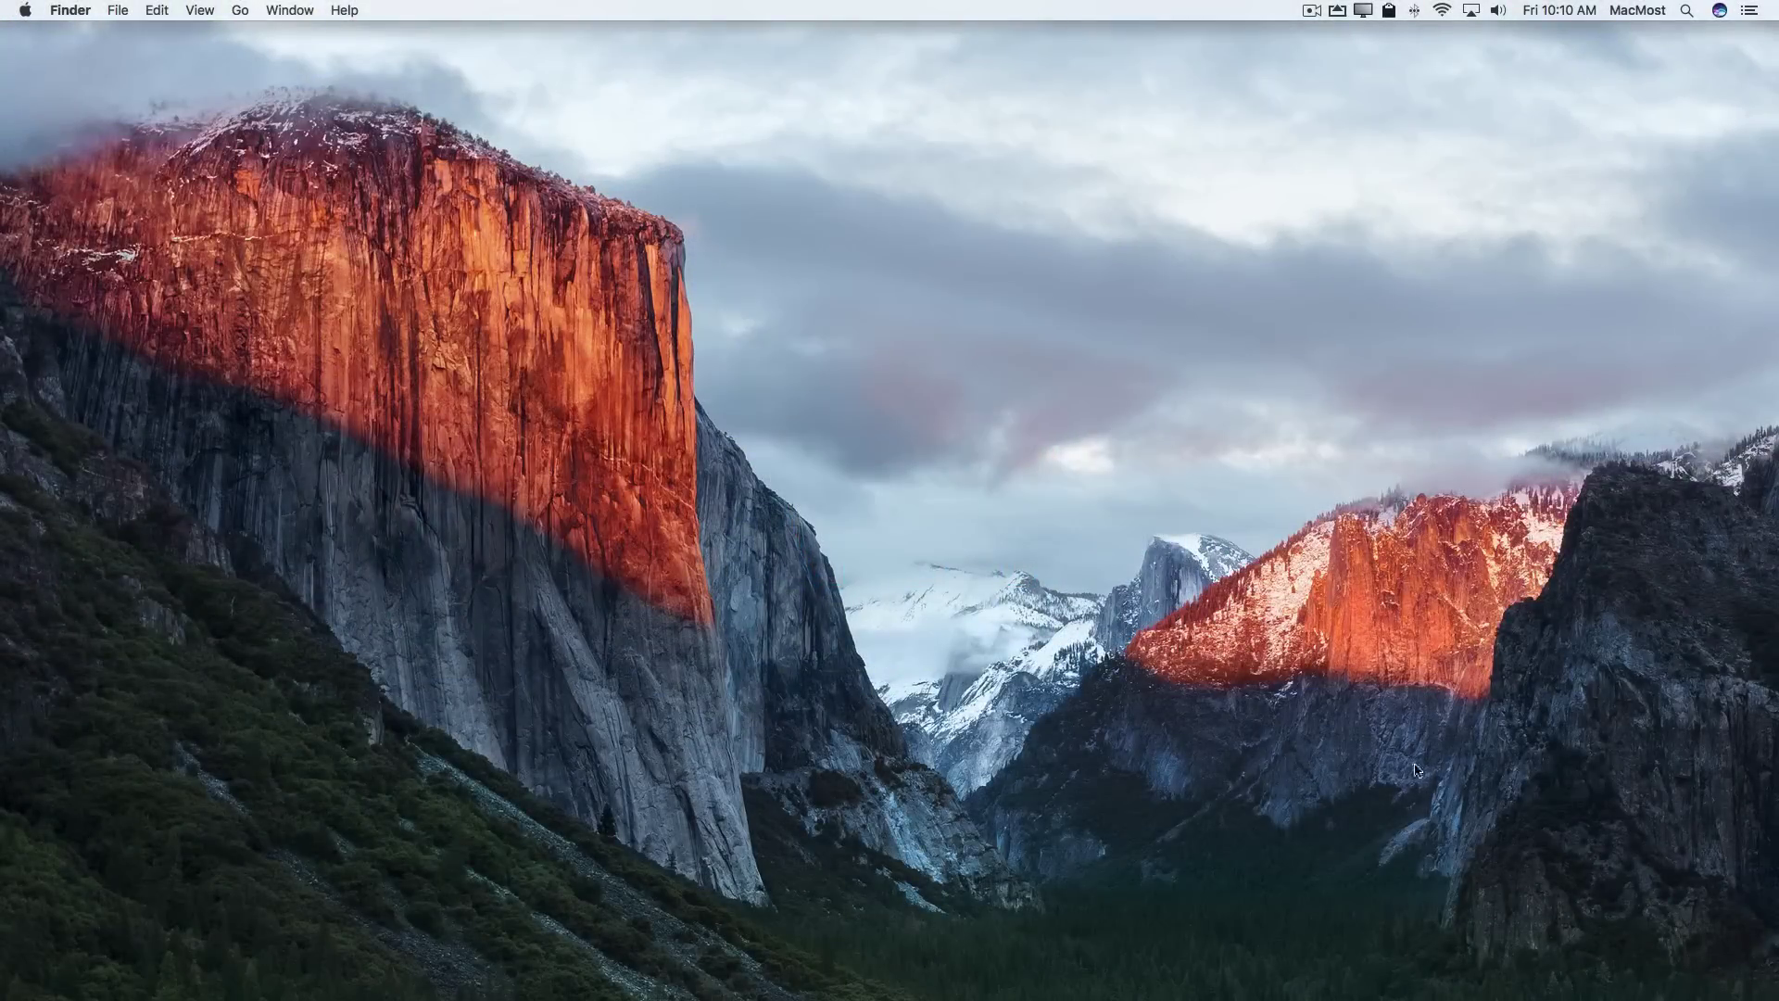
Move the Trash window higher and enlarge it to show every item down to Vertical Tree 2.MOV.
mouse_move(1680, 959)
left_click(1680, 973)
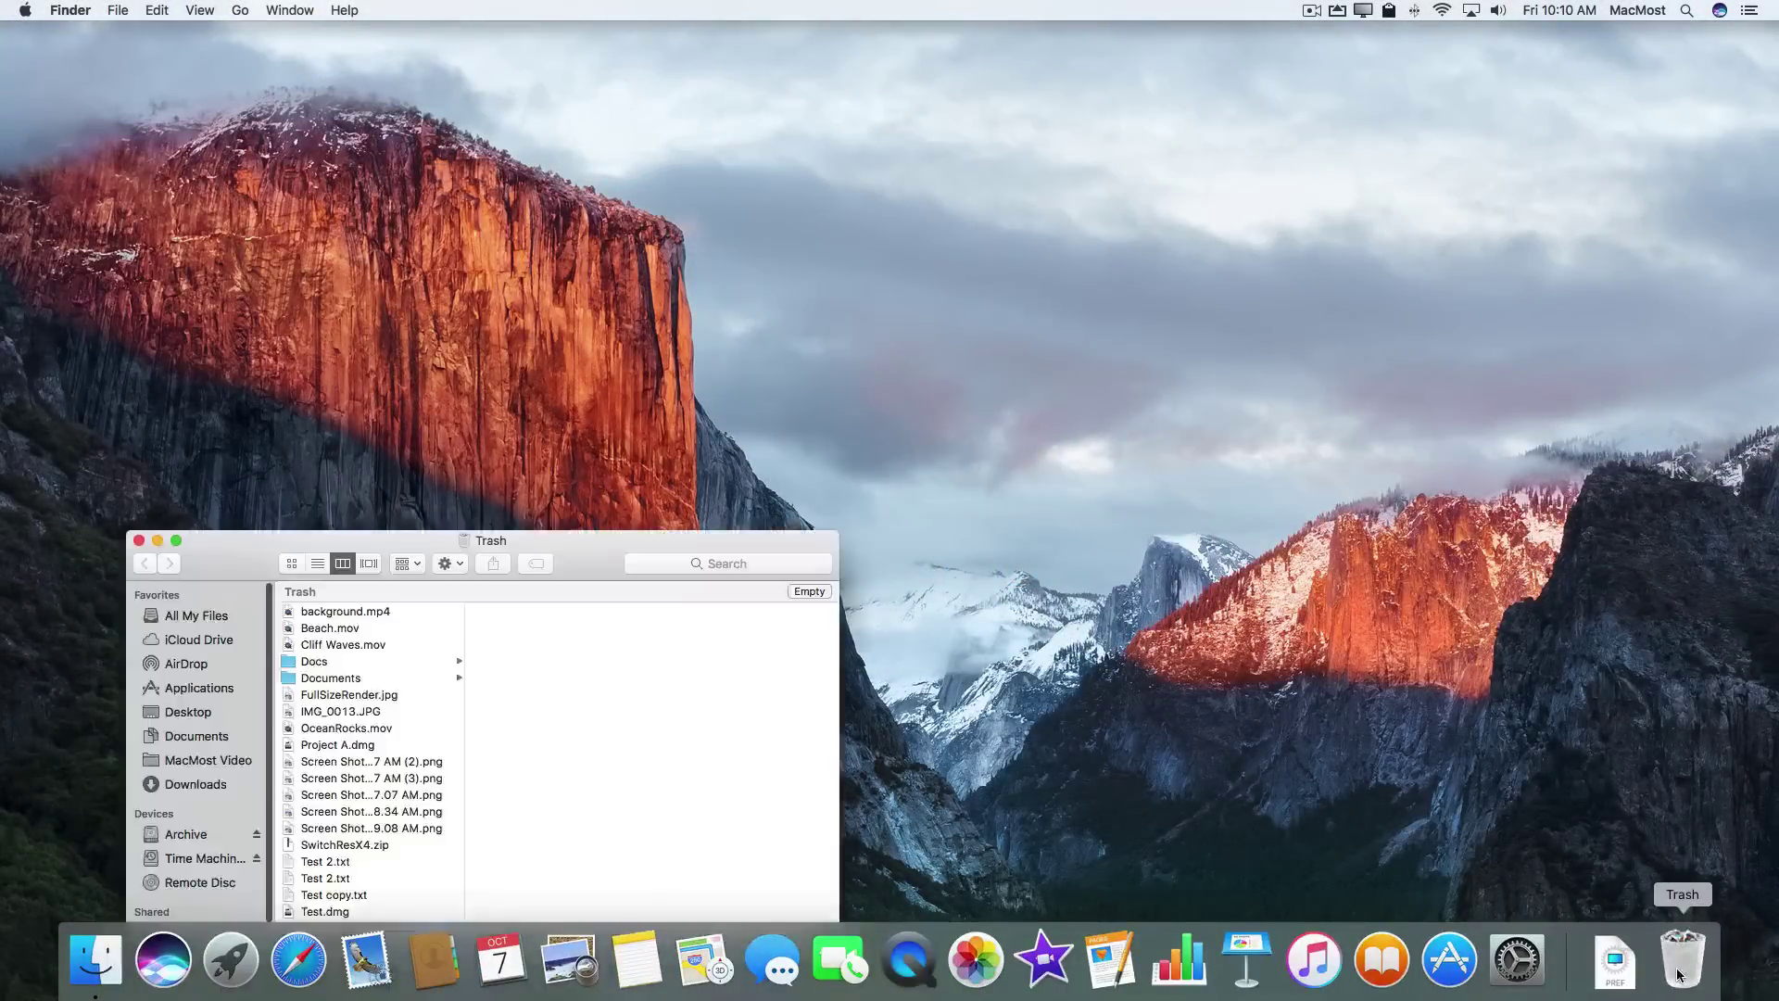
left_click_drag(585, 516, 633, 401)
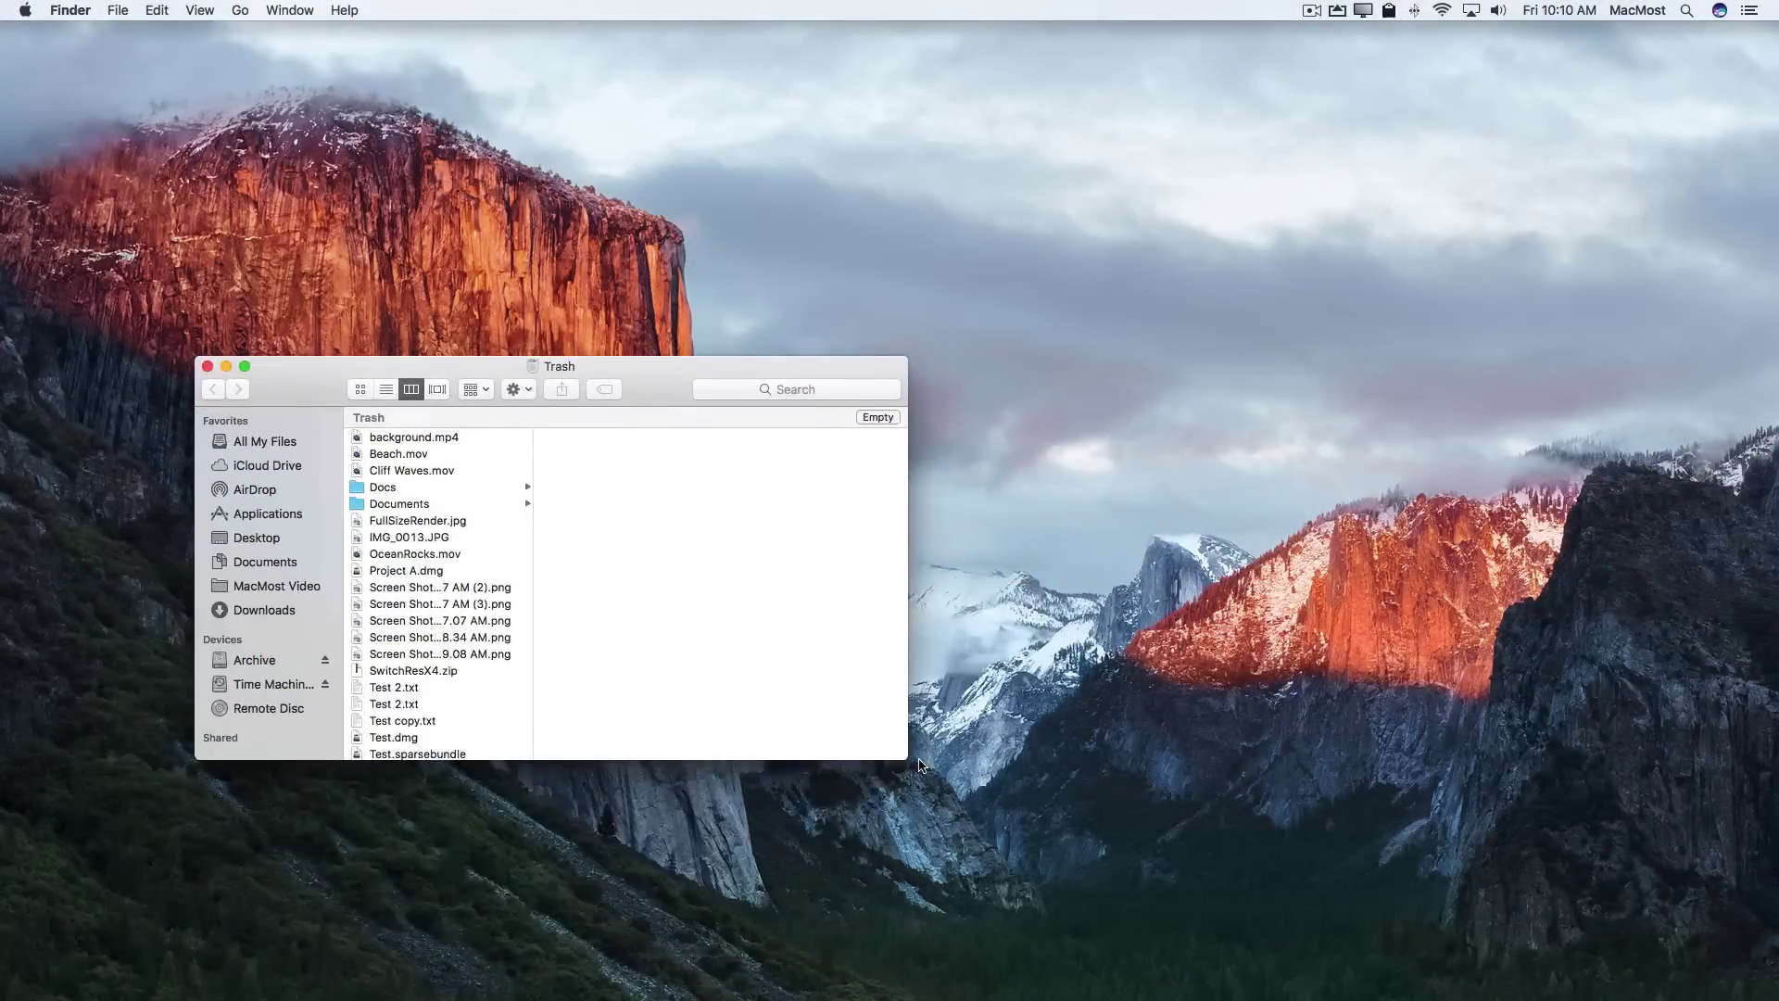
left_click_drag(906, 759, 1046, 904)
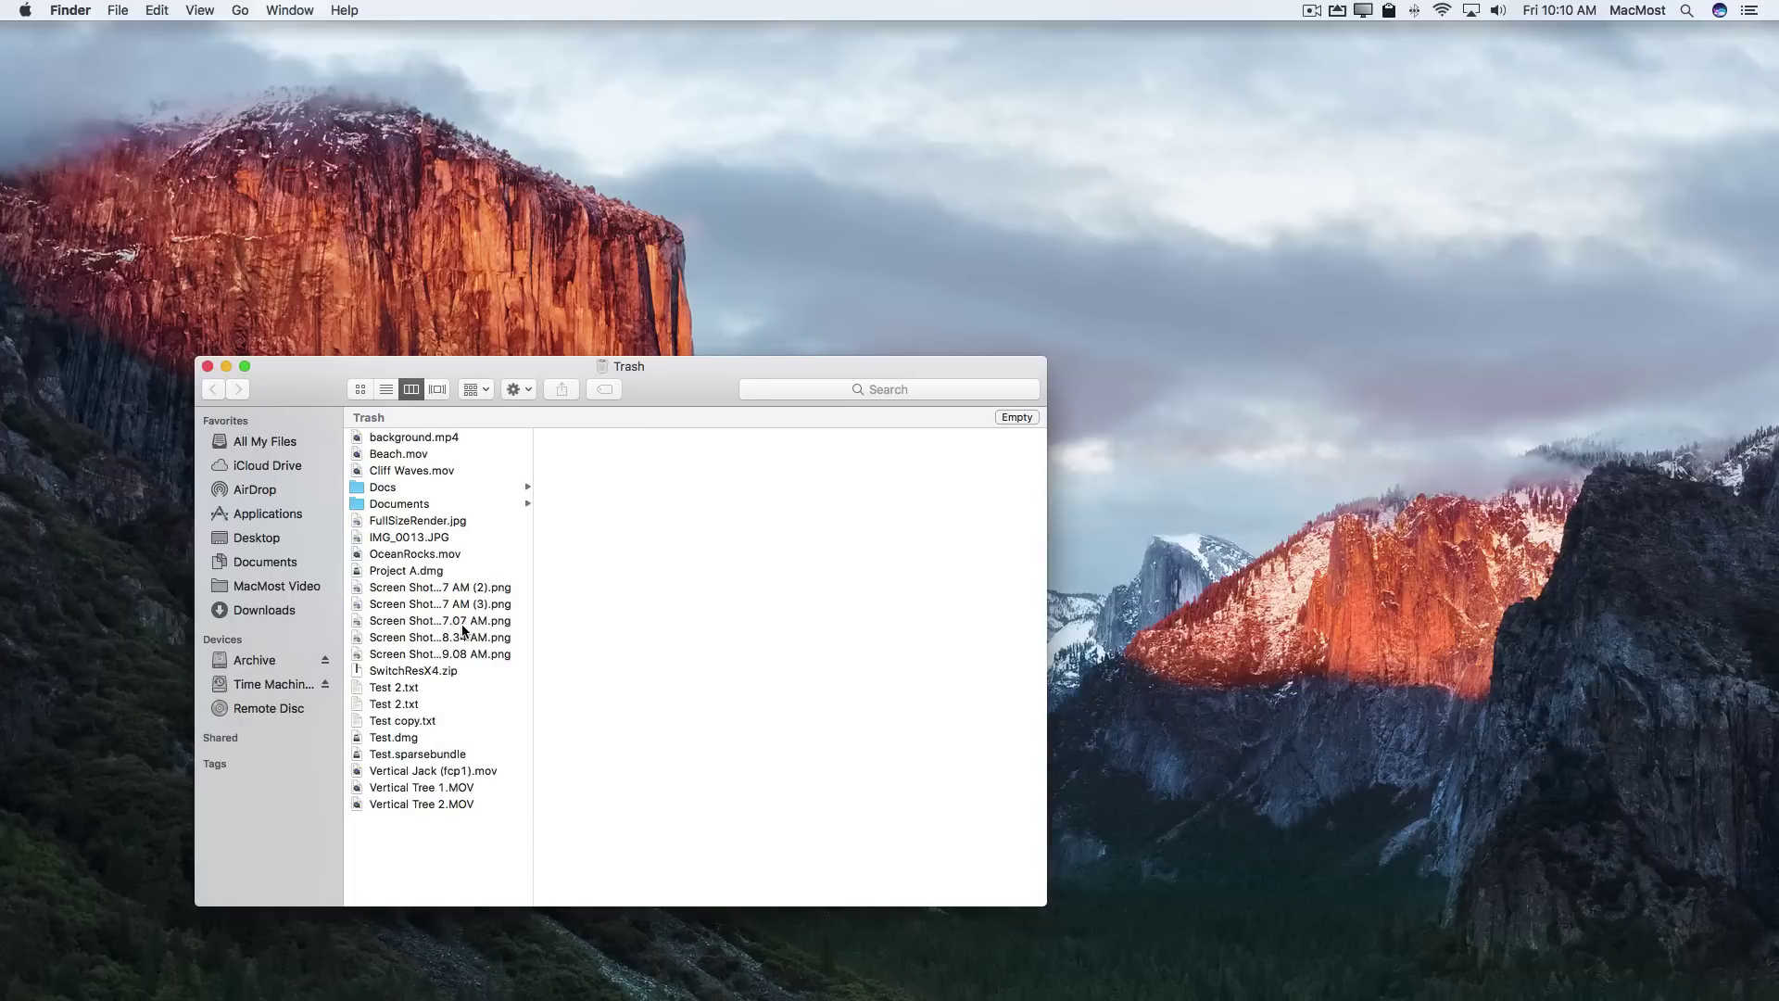
Turn on 'Remove items from the Trash after 30 days' in Finder's Advanced preferences.
left_click(70, 11)
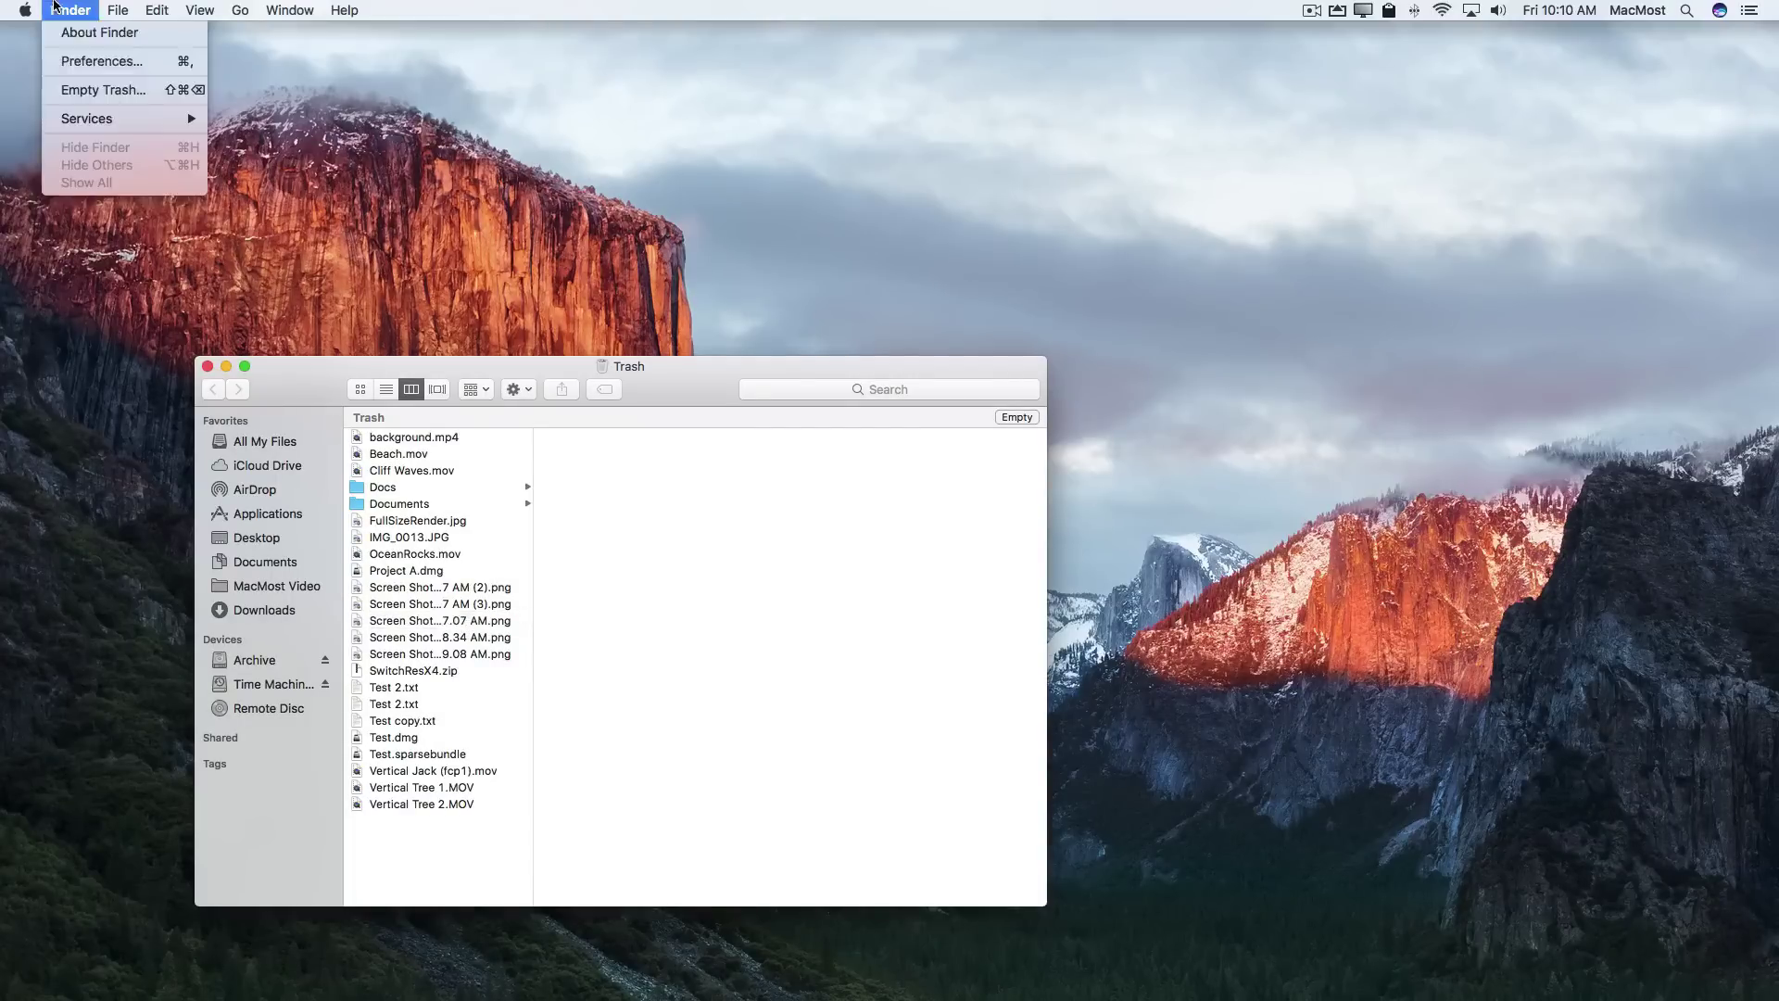
left_click(92, 57)
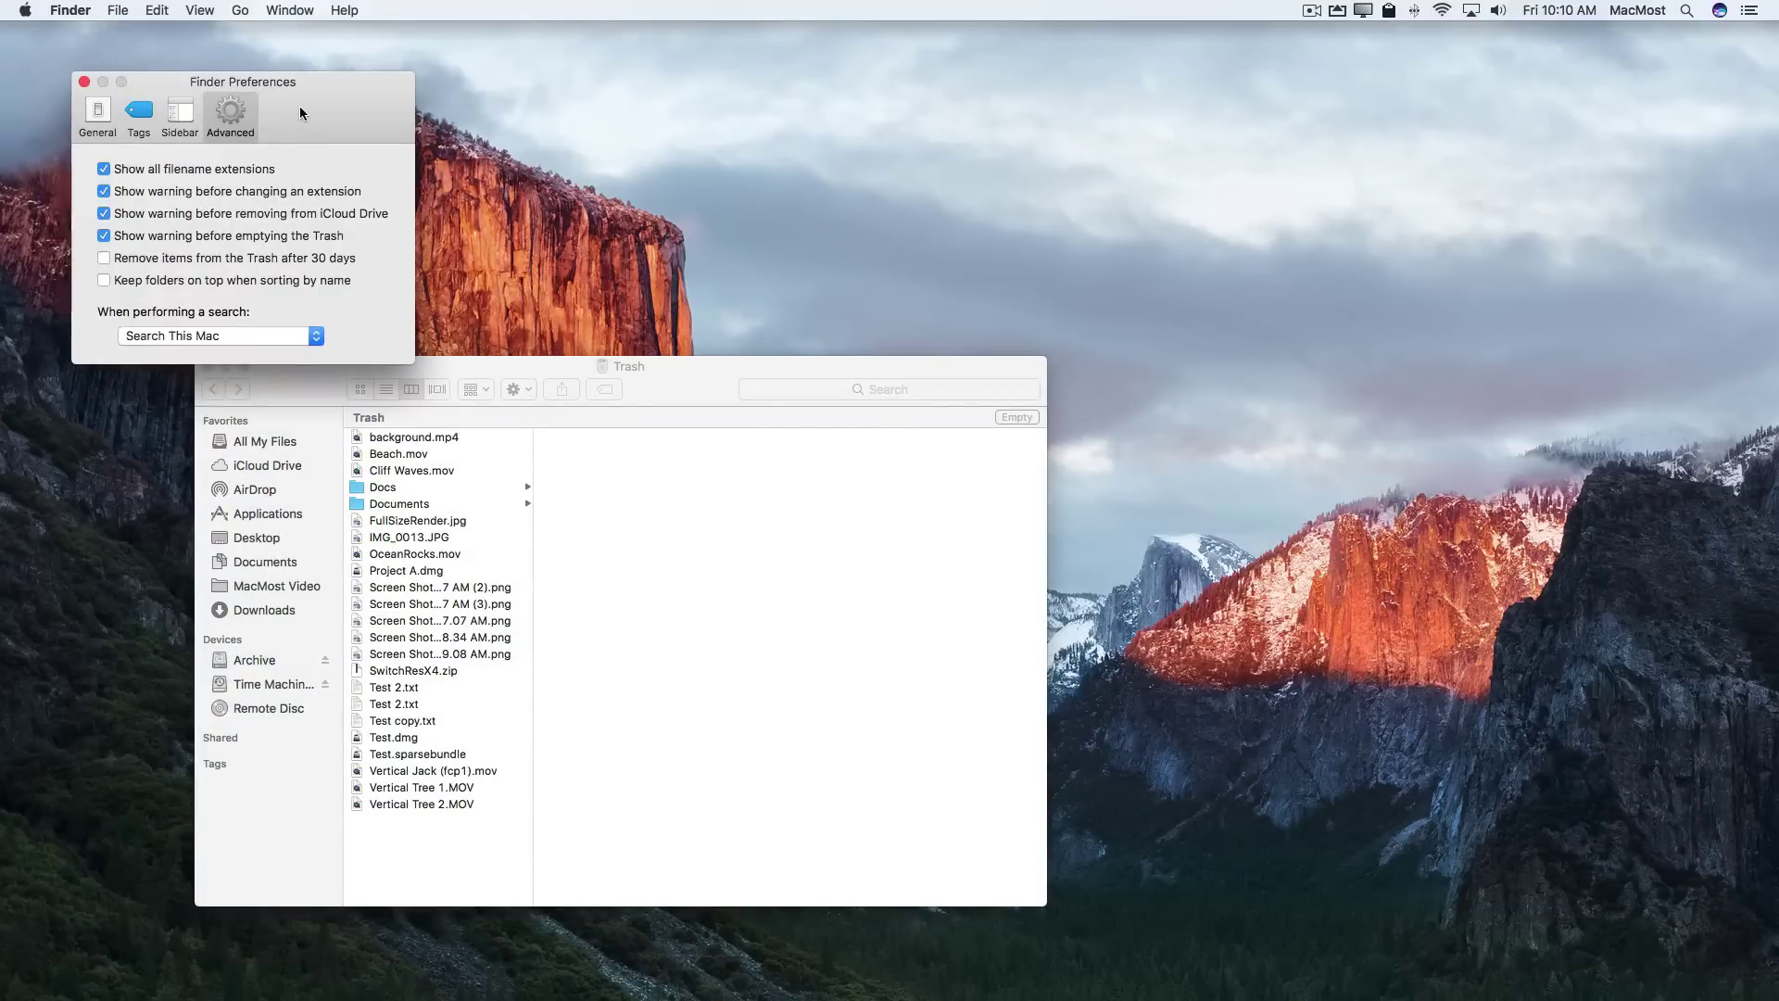
left_click_drag(300, 109, 285, 103)
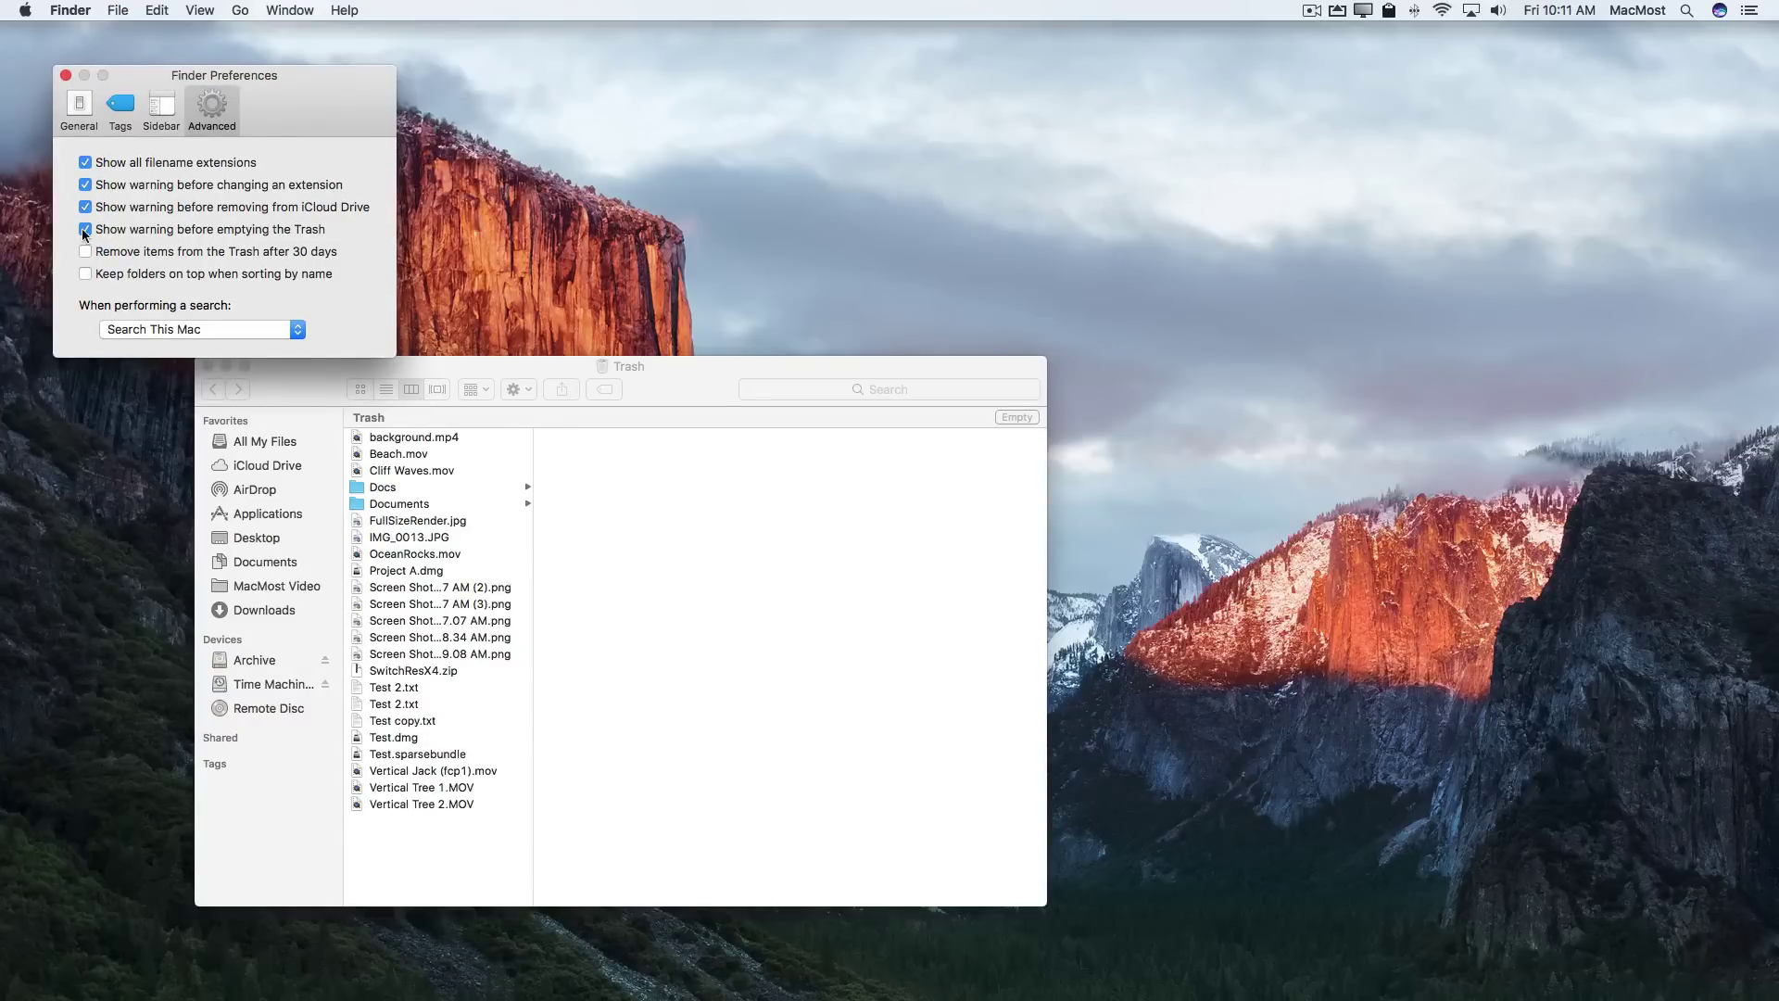
left_click(157, 258)
Bring the Trash window to the front so old items are removed, leaving Documents, Test.dmg and others.
left_click(410, 458)
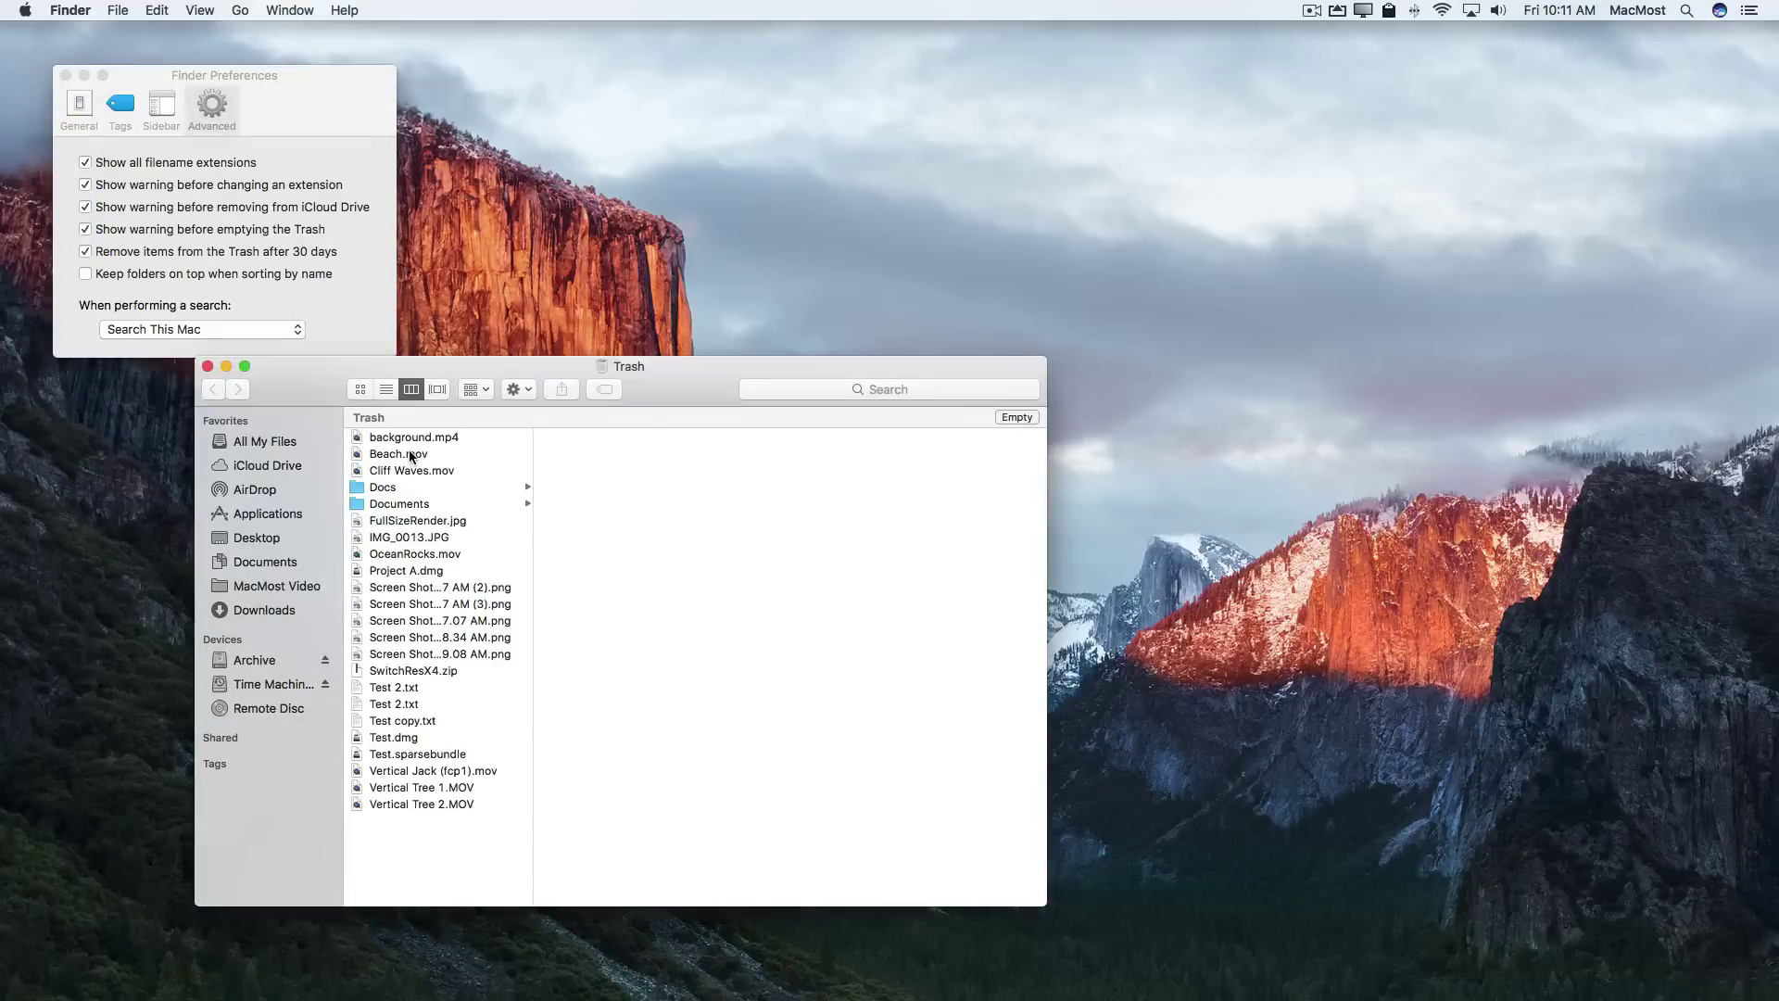